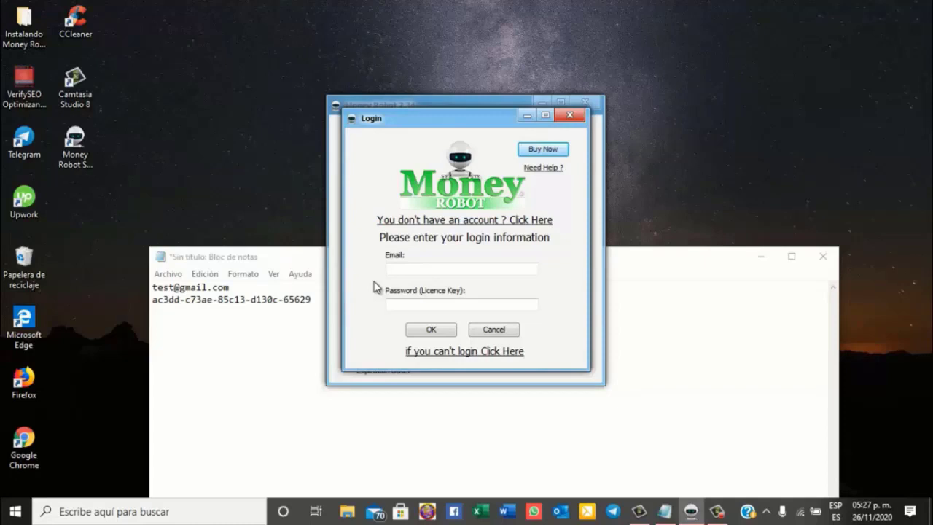
Step: View the 7-day Free Trial sign-up form, then close the Money Robot login window
{"action": "left_click", "coordinate": [393, 269]}
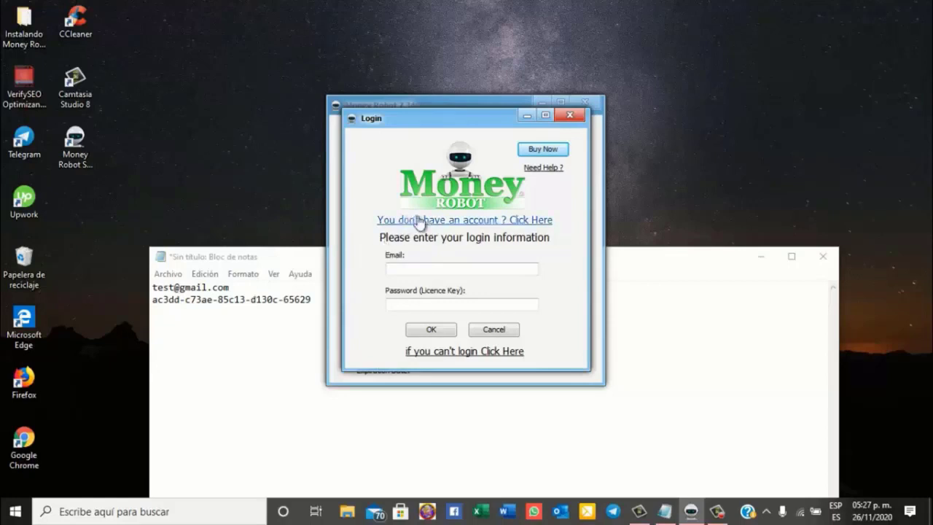
{"action": "left_click", "coordinate": [507, 226]}
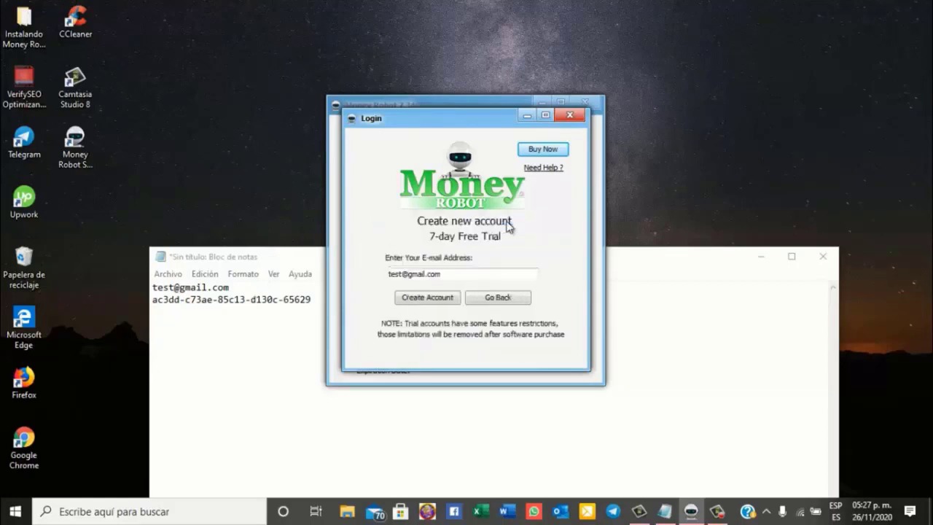
{"action": "left_click", "coordinate": [404, 271]}
Step: Relaunch Money Robot and paste the account e-mail from the notes into the Email field
{"action": "left_click", "coordinate": [574, 117]}
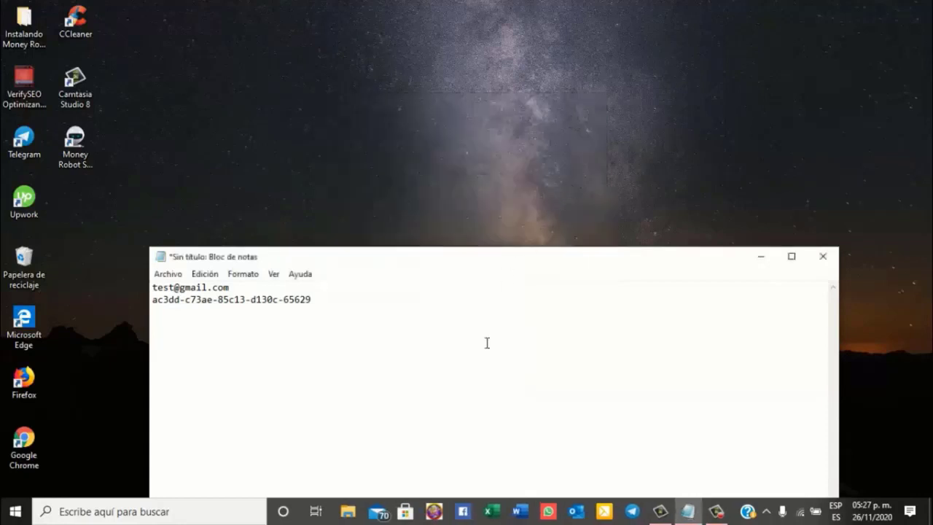
{"action": "double_click", "coordinate": [71, 155]}
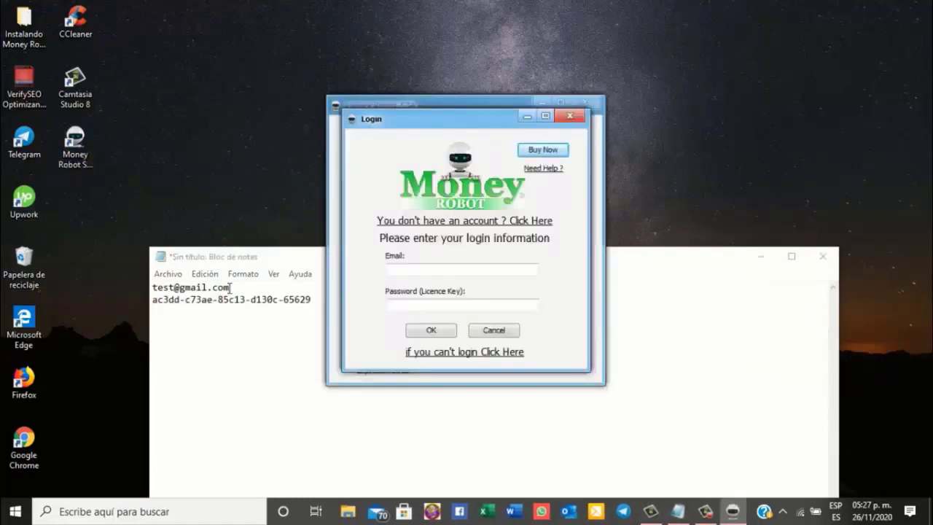
{"action": "left_click", "coordinate": [254, 292]}
{"action": "left_click_drag", "start_coordinate": [232, 287], "coordinate": [152, 287]}
{"action": "left_click", "coordinate": [314, 309]}
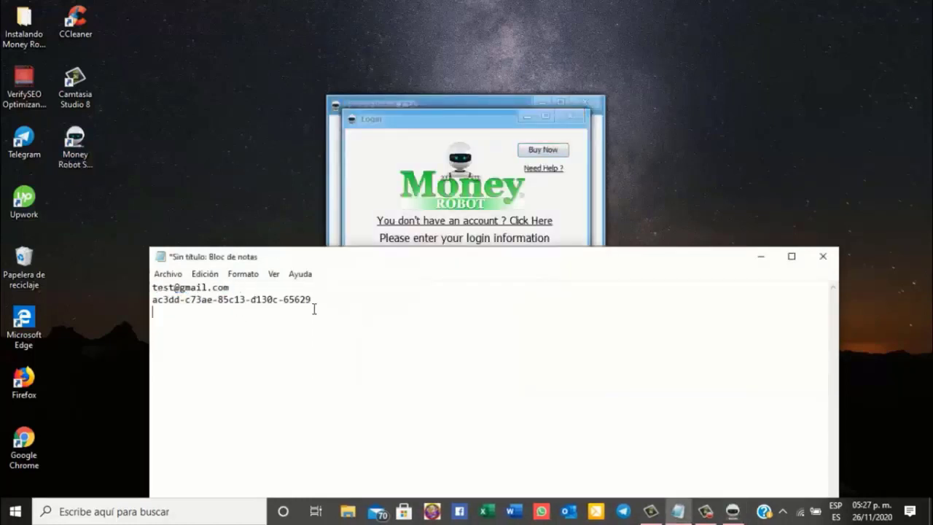
{"action": "left_click_drag", "start_coordinate": [314, 301], "coordinate": [197, 287]}
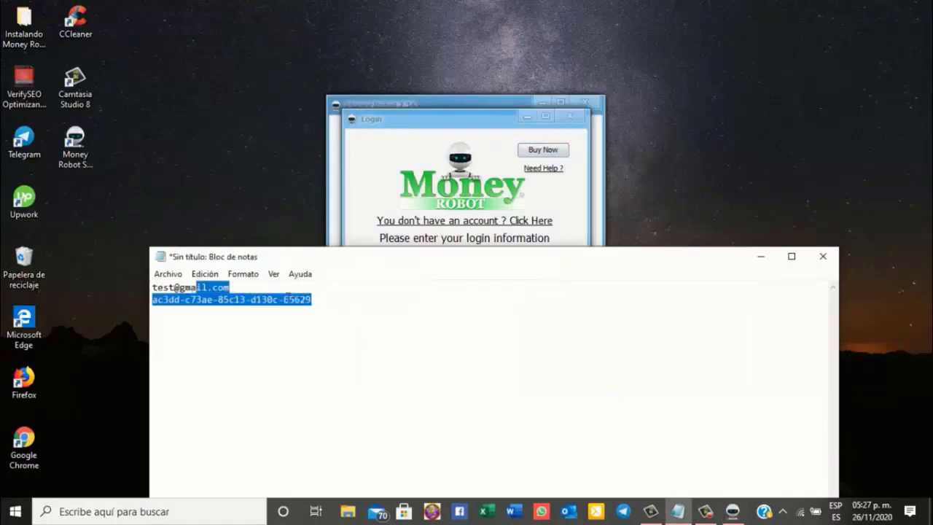
{"action": "left_click", "coordinate": [240, 285]}
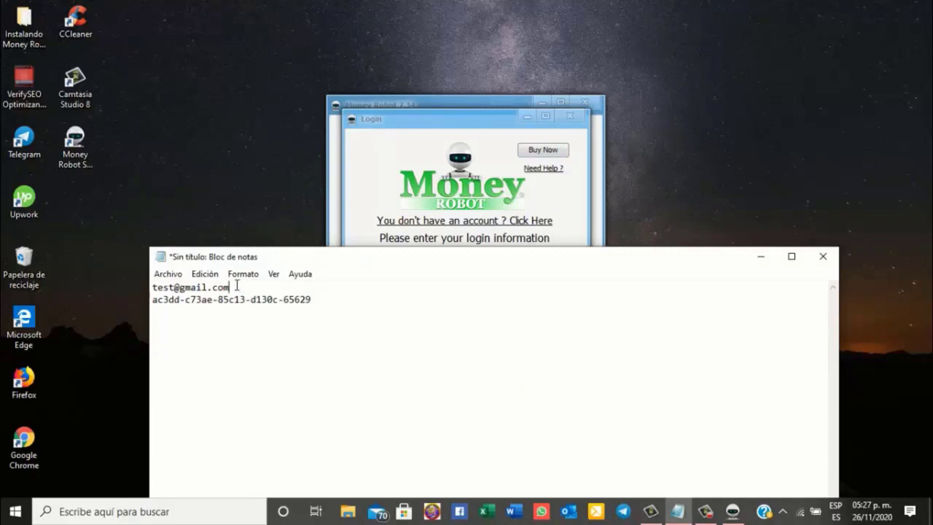
{"action": "left_click_drag", "start_coordinate": [230, 287], "coordinate": [126, 276]}
{"action": "key", "text": "ctrl+c"}
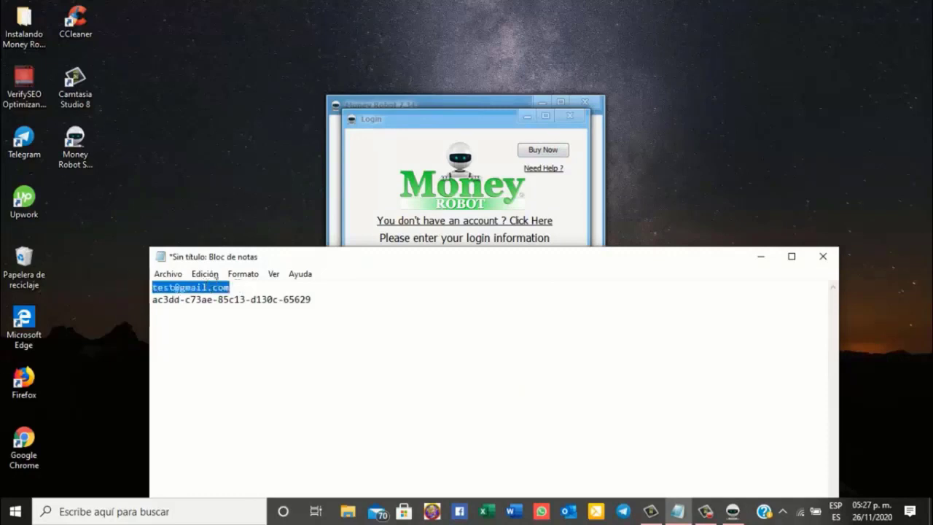
{"action": "left_click", "coordinate": [404, 146]}
{"action": "left_click", "coordinate": [422, 268]}
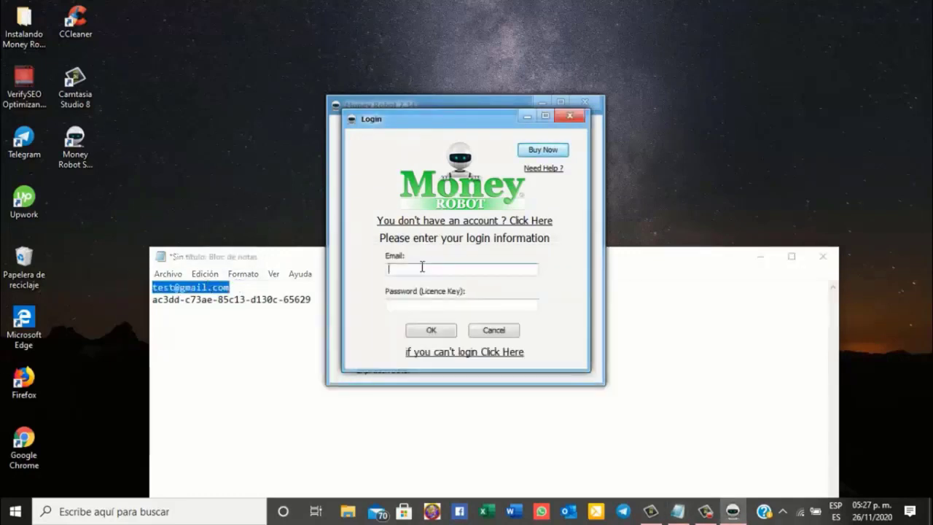
{"action": "key", "text": "ctrl+v"}
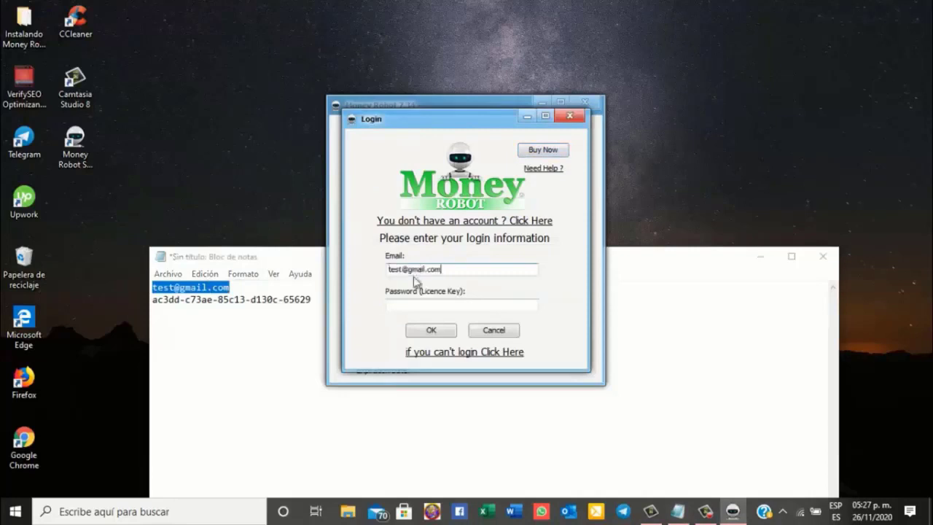
Step: Copy the licence key line from the notes for the Password (Licence Key) field
{"action": "left_click", "coordinate": [413, 302]}
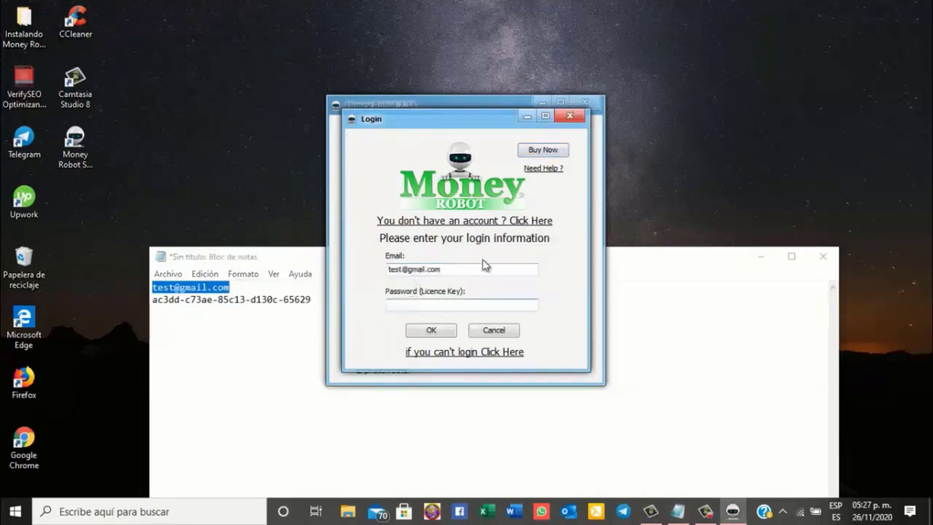
{"action": "left_click", "coordinate": [205, 310]}
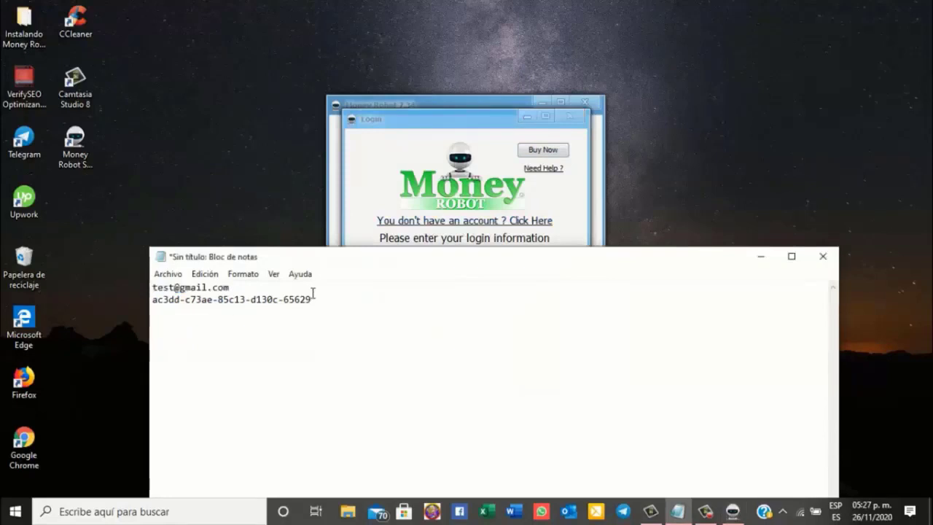
{"action": "left_click_drag", "start_coordinate": [311, 299], "coordinate": [143, 300]}
{"action": "left_click", "coordinate": [142, 306]}
{"action": "left_click_drag", "start_coordinate": [154, 300], "coordinate": [310, 304]}
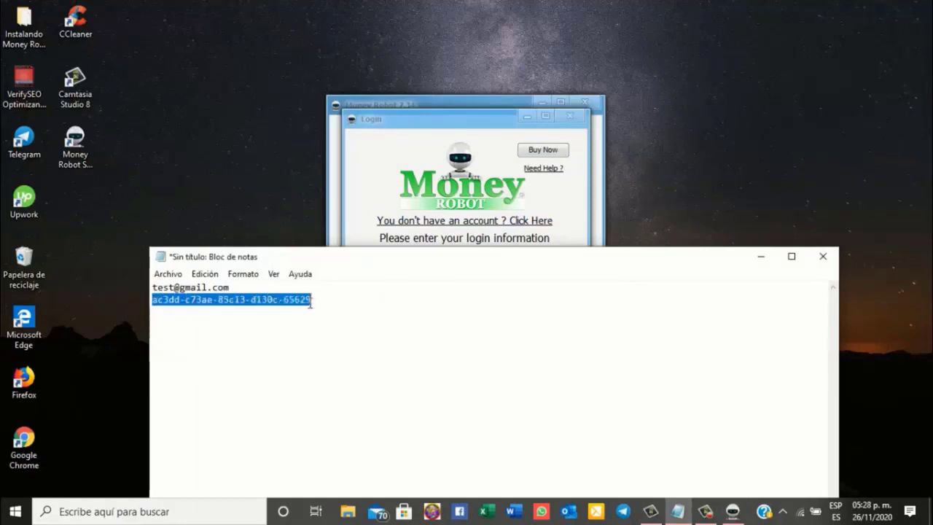
{"action": "left_click", "coordinate": [444, 119]}
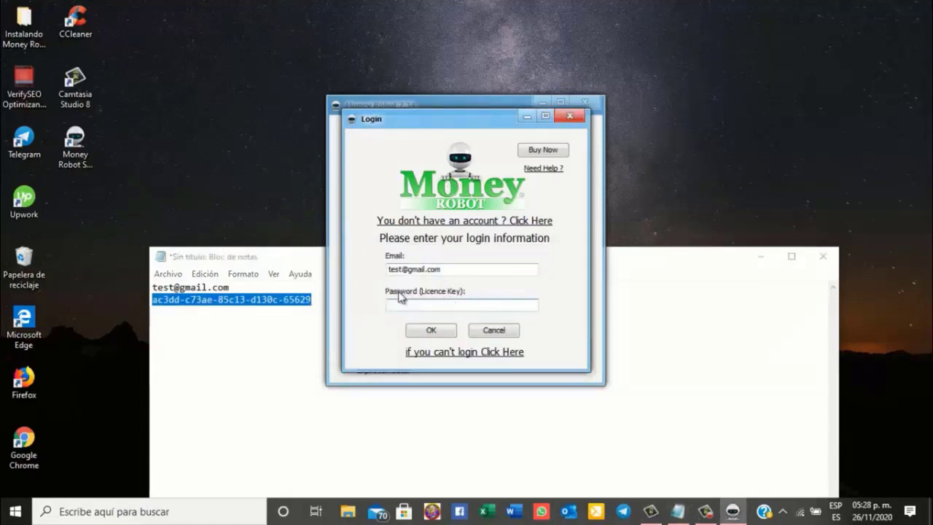
Step: Paste the licence key into the Password field, recopy it from the notes, and submit the login
{"action": "key", "text": "ctrl+v"}
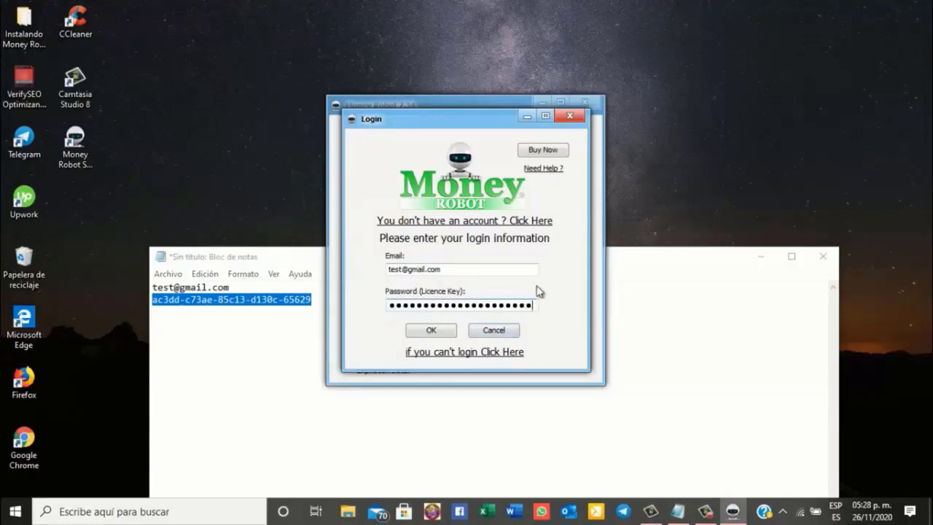
{"action": "left_click", "coordinate": [210, 324]}
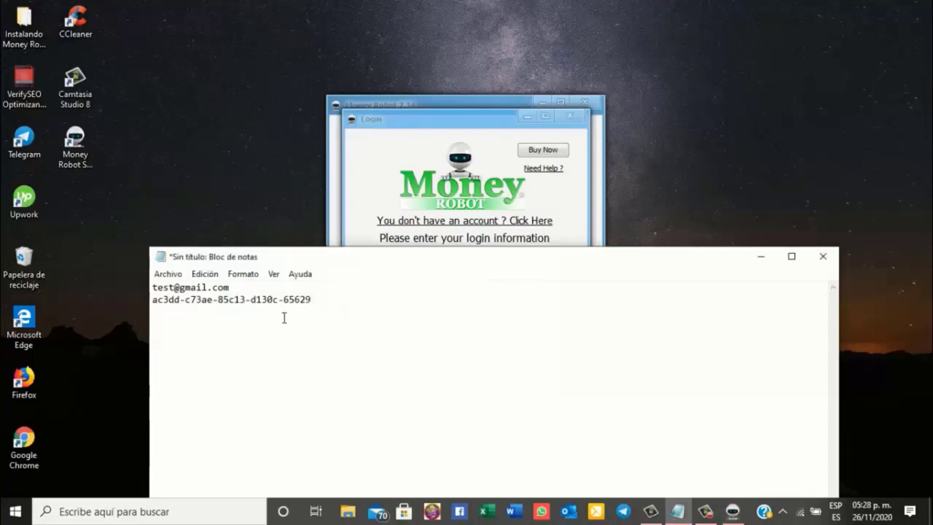
{"action": "left_click_drag", "start_coordinate": [314, 302], "coordinate": [151, 296]}
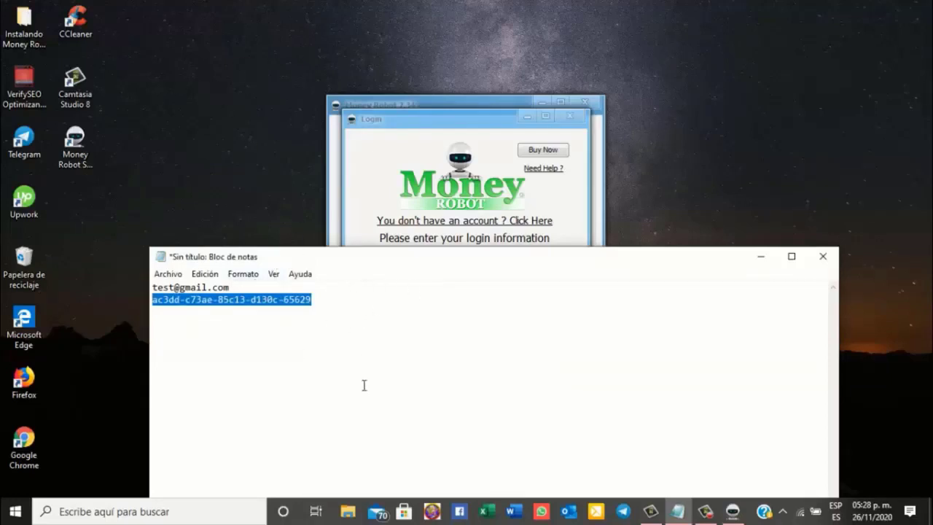
{"action": "left_click", "coordinate": [318, 298]}
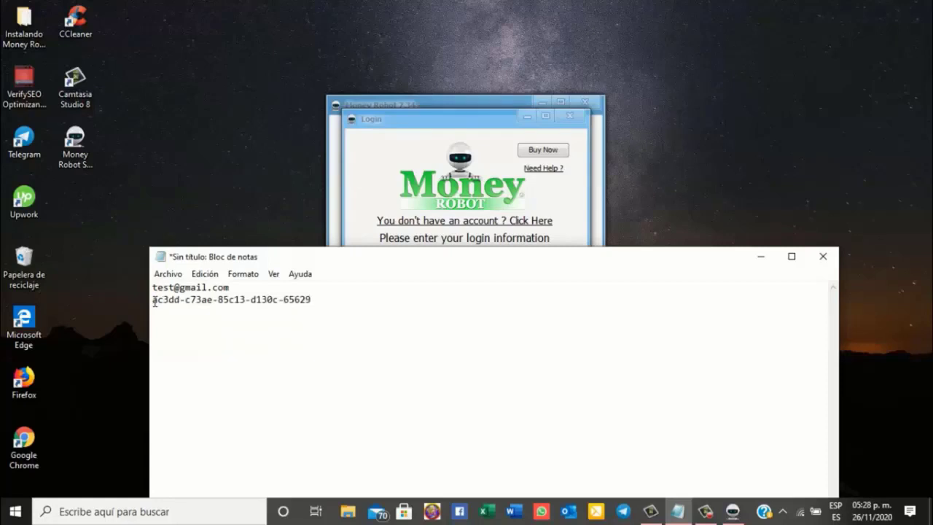
{"action": "left_click_drag", "start_coordinate": [154, 302], "coordinate": [233, 308]}
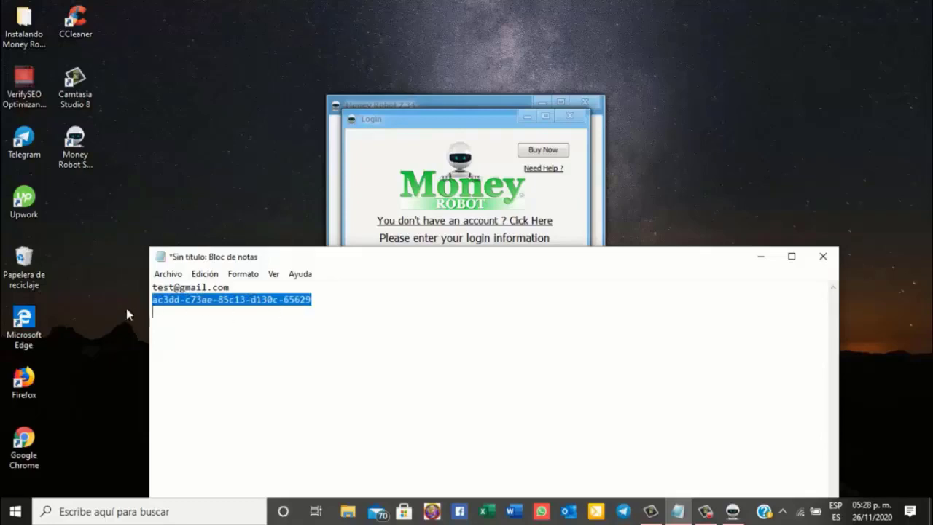
{"action": "left_click", "coordinate": [484, 120]}
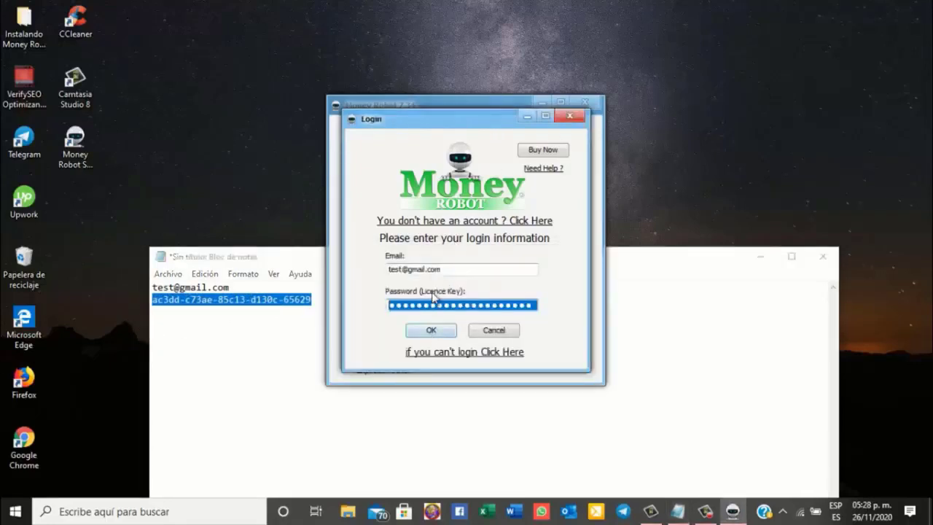
{"action": "left_click", "coordinate": [437, 331]}
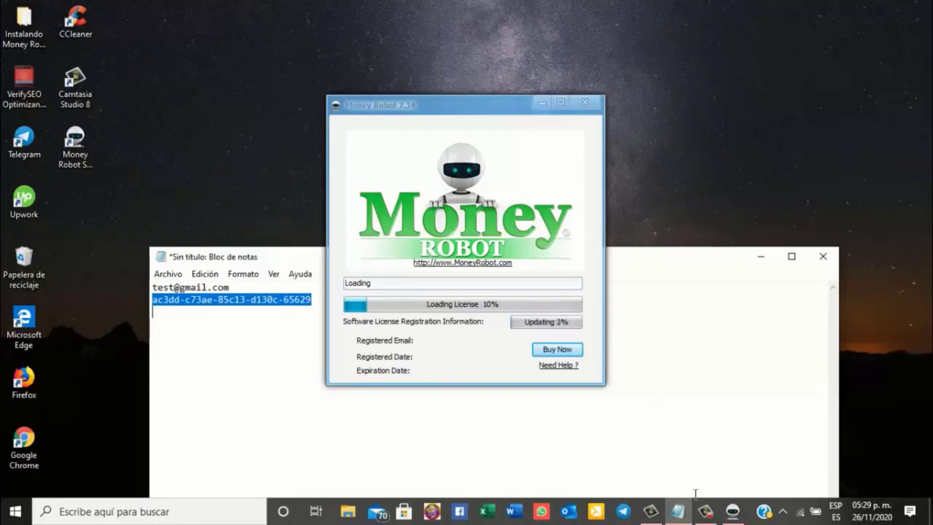
Step: Wait while Money Robot loads the licence and installs the update
{"action": "mouse_move", "coordinate": [704, 514]}
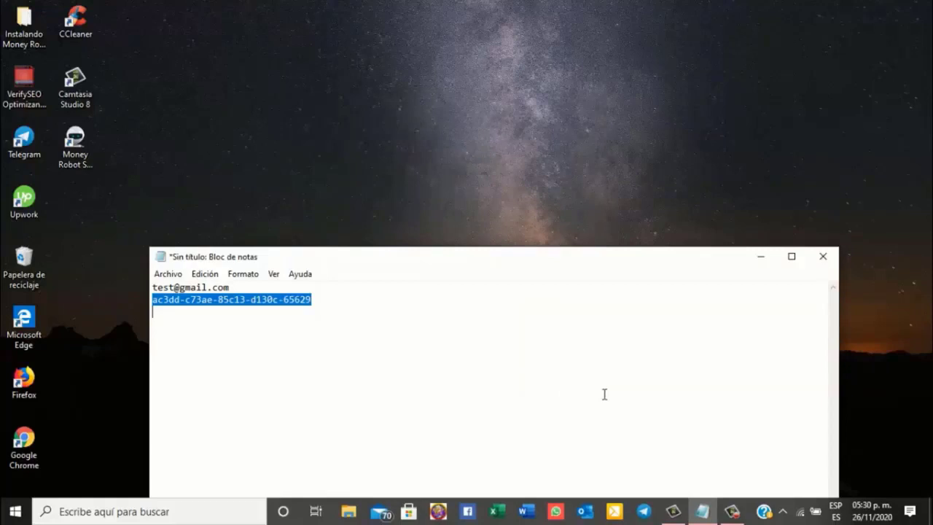
Step: Close the version 7.36 update notice, leaving My first Project in the main window
{"action": "mouse_move", "coordinate": [731, 516]}
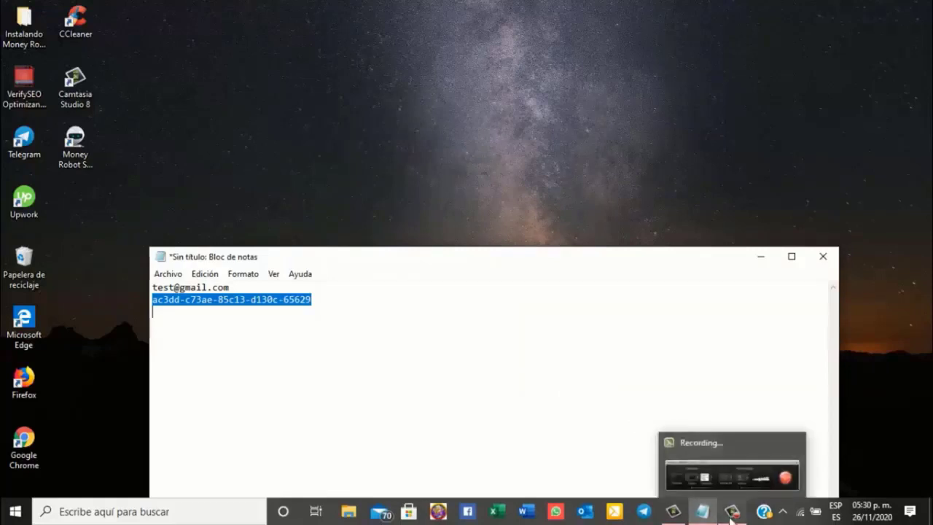
{"action": "left_click", "coordinate": [731, 516]}
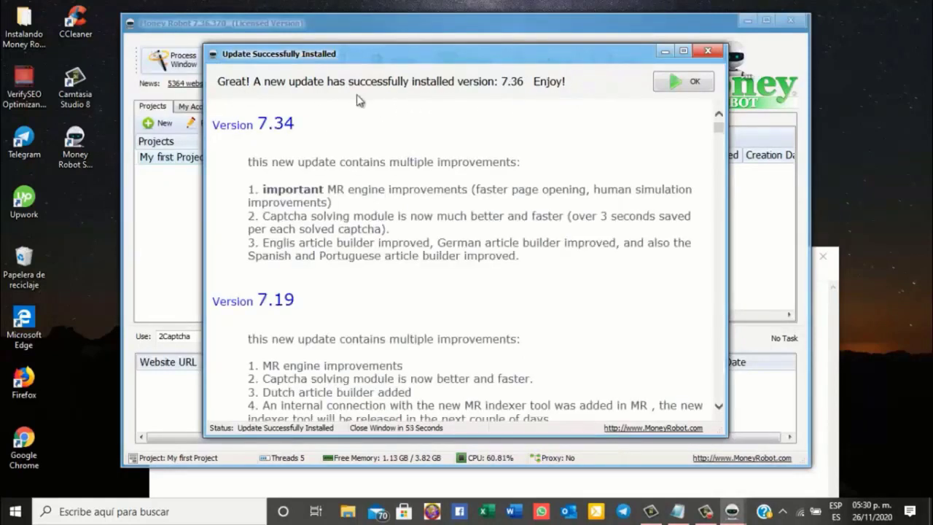
{"action": "left_click", "coordinate": [707, 51]}
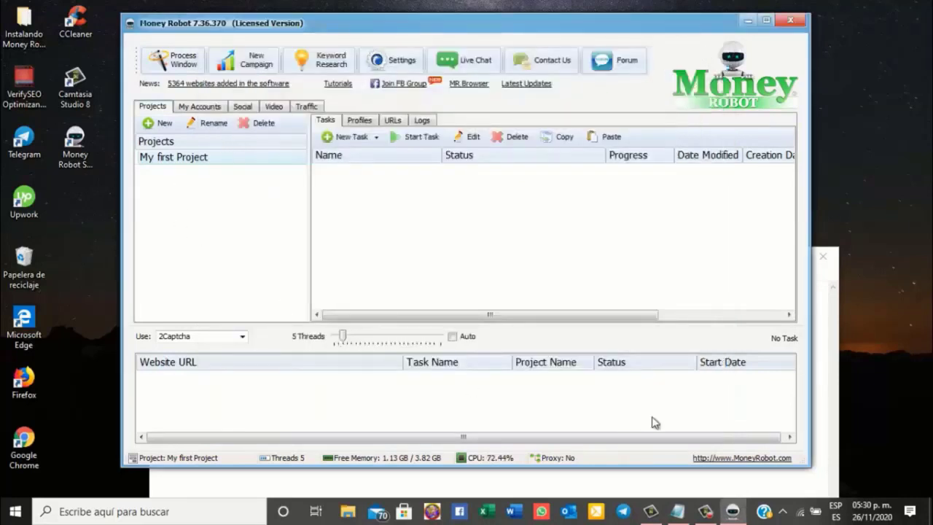